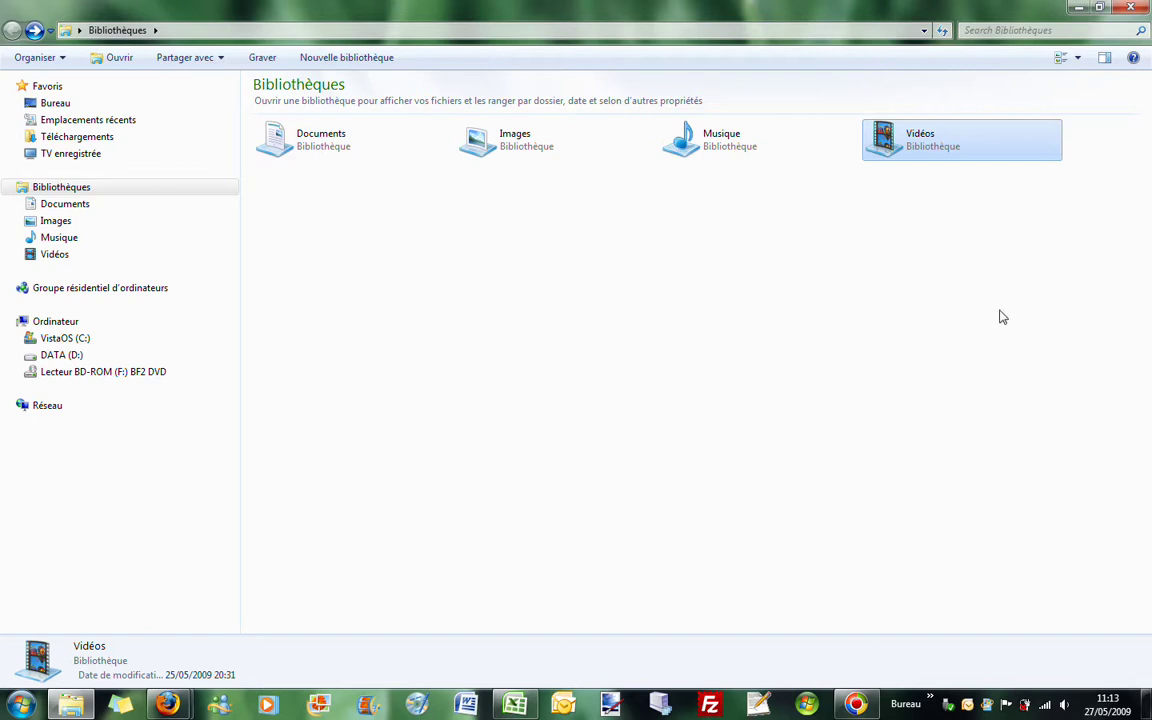
Expand the Musique, Images, Documents and Vidéos libraries in the folder tree to show the folders they include.
click(468, 180)
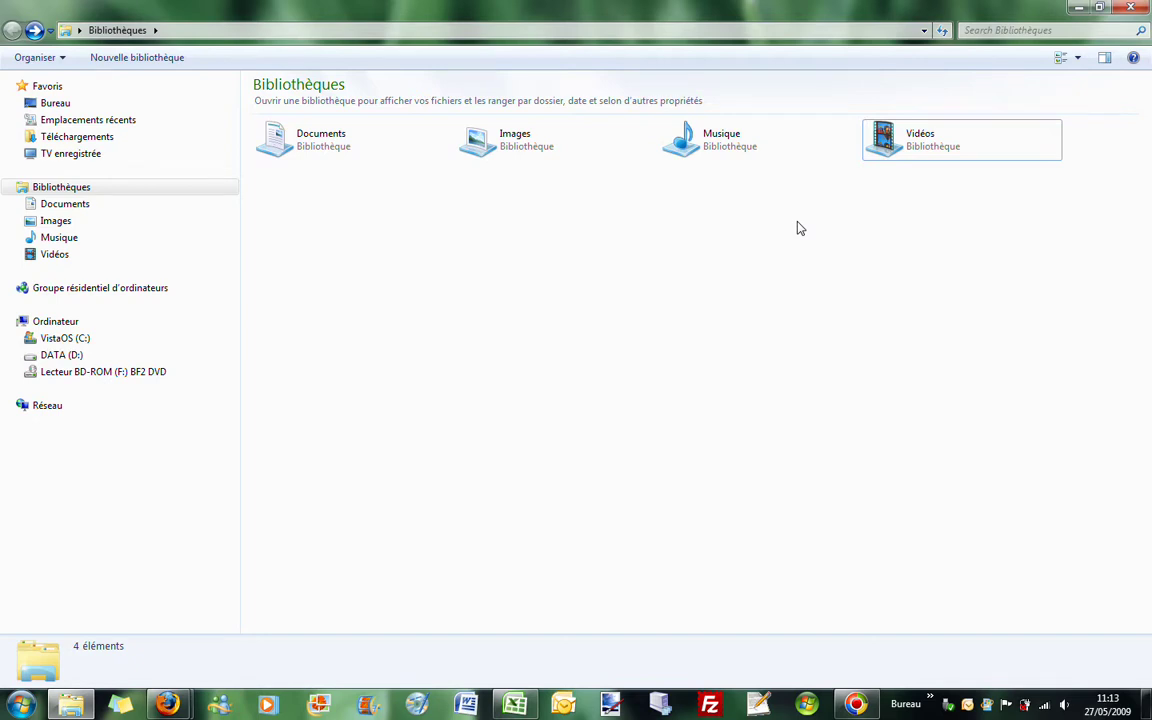
drag(1077, 217, 926, 245)
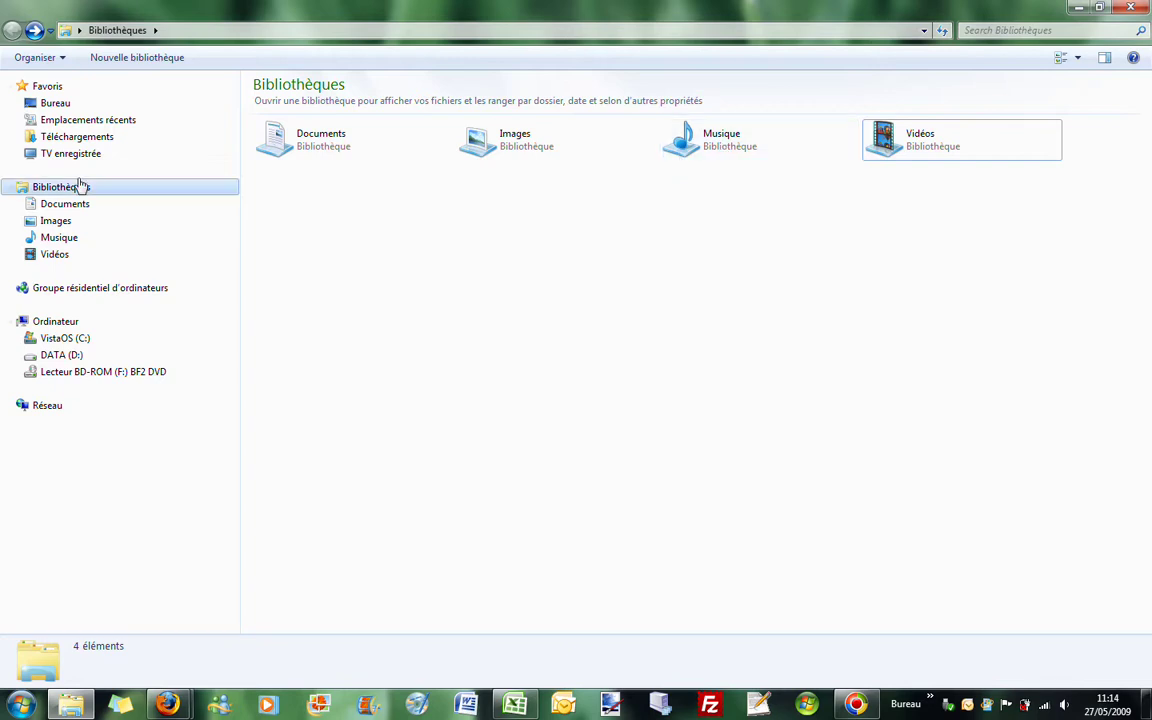
click(16, 240)
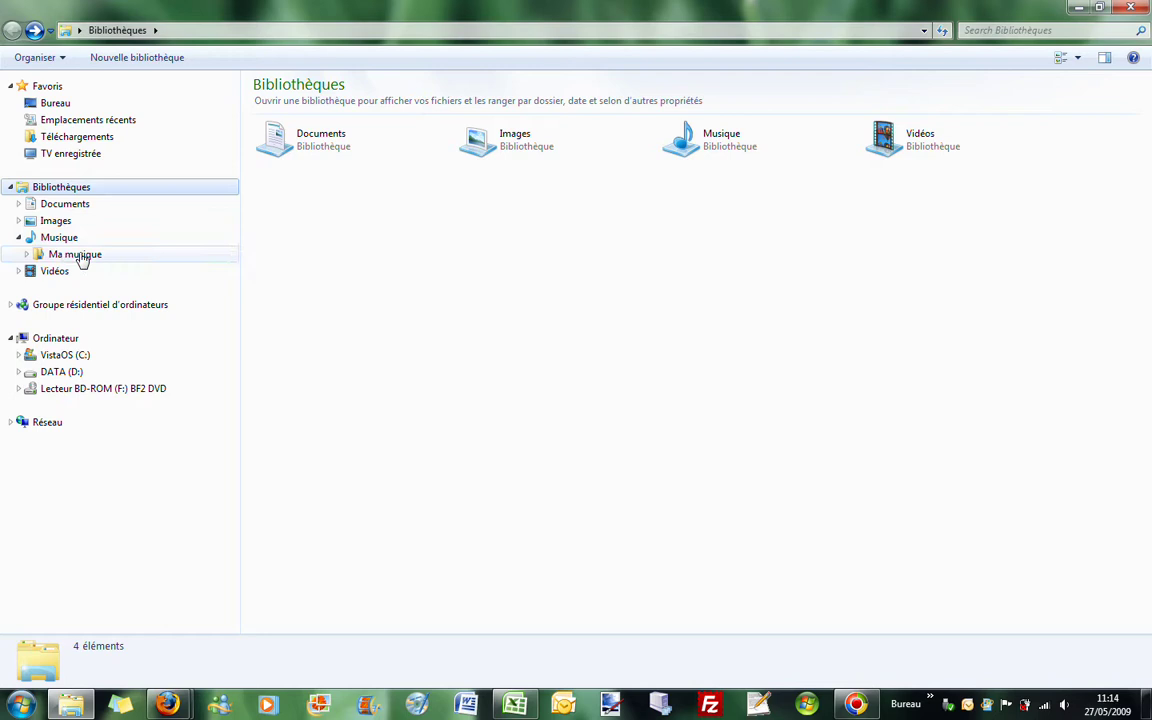
click(18, 221)
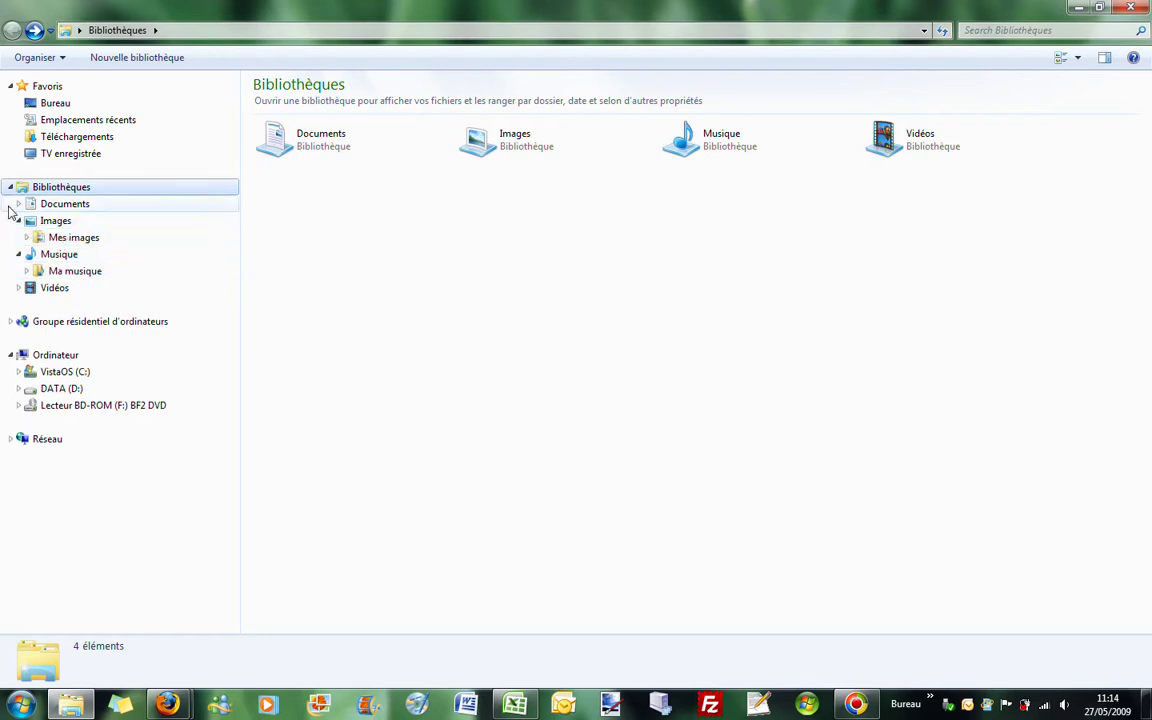
click(18, 203)
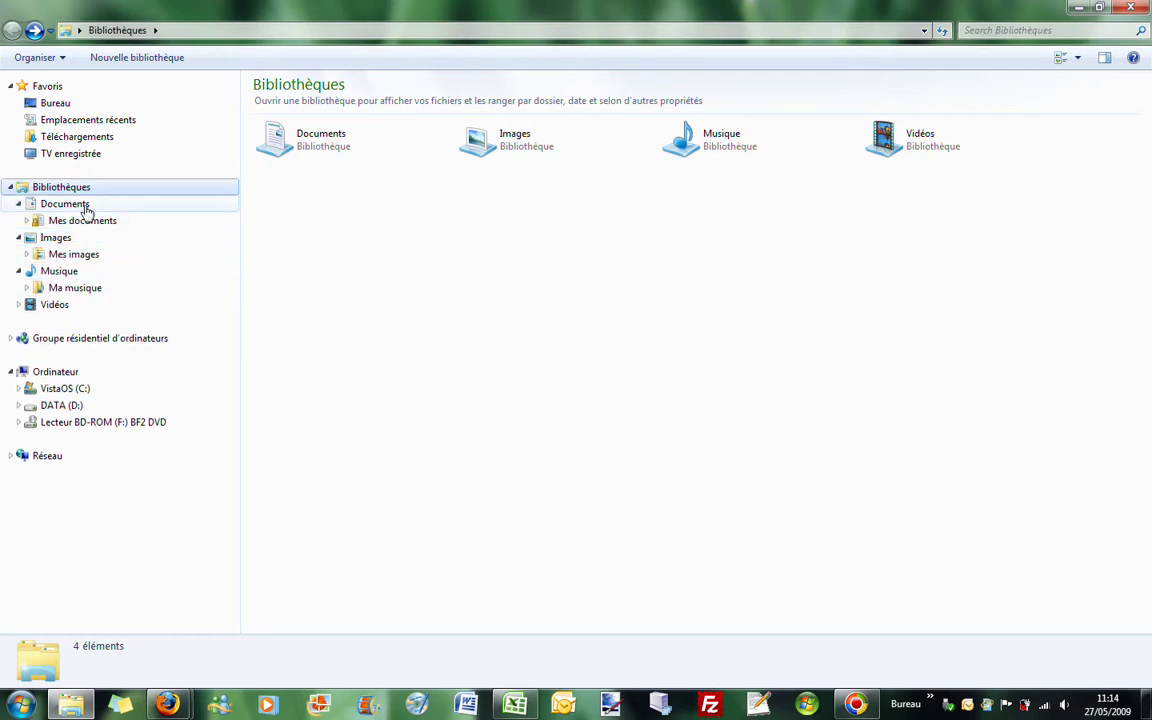
click(17, 305)
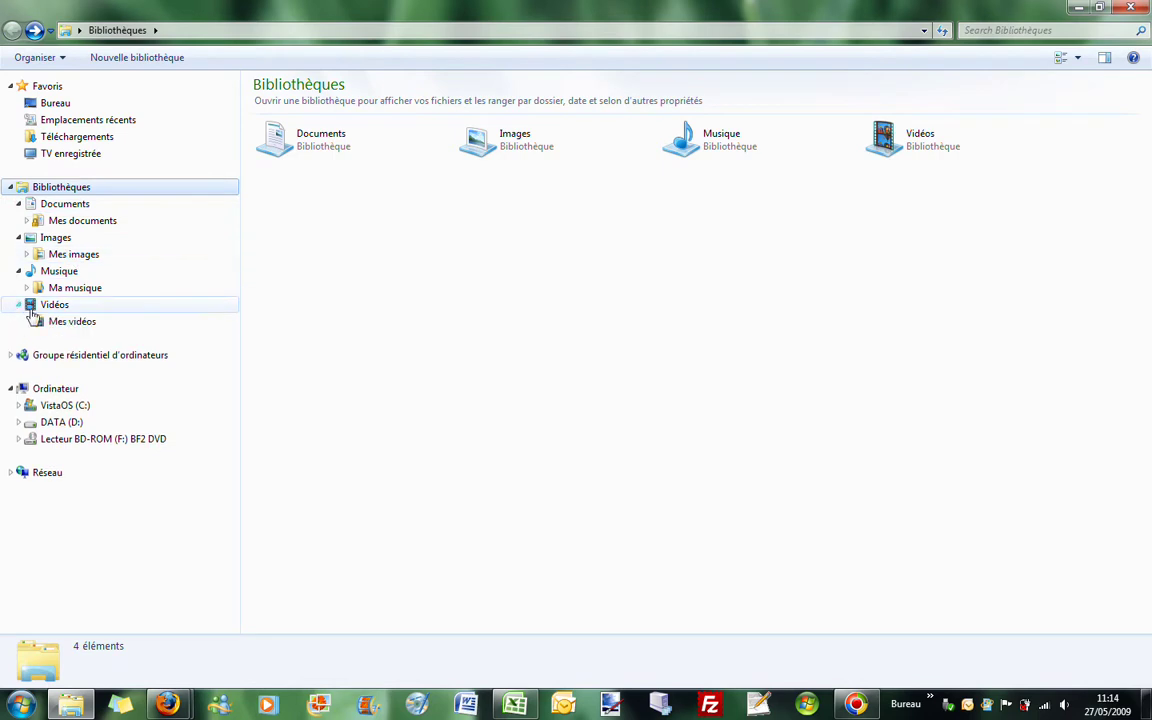
Open the Musique library, examine which folder locations it includes, and leave them unchanged.
click(96, 277)
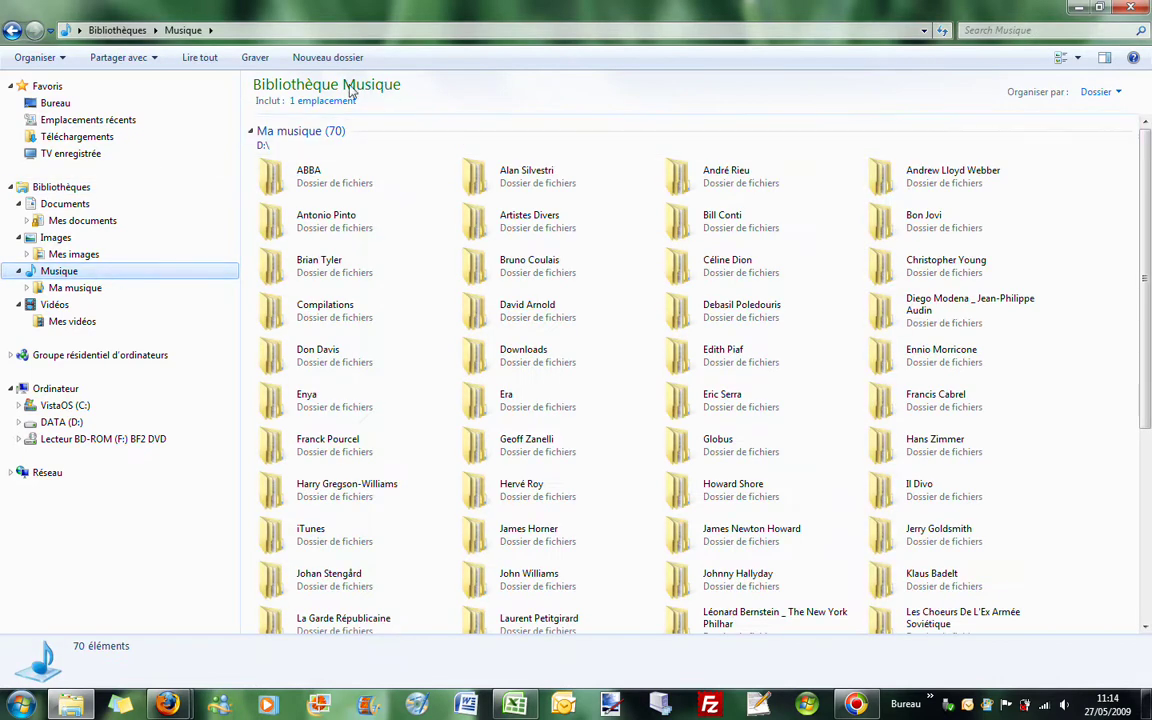
click(323, 103)
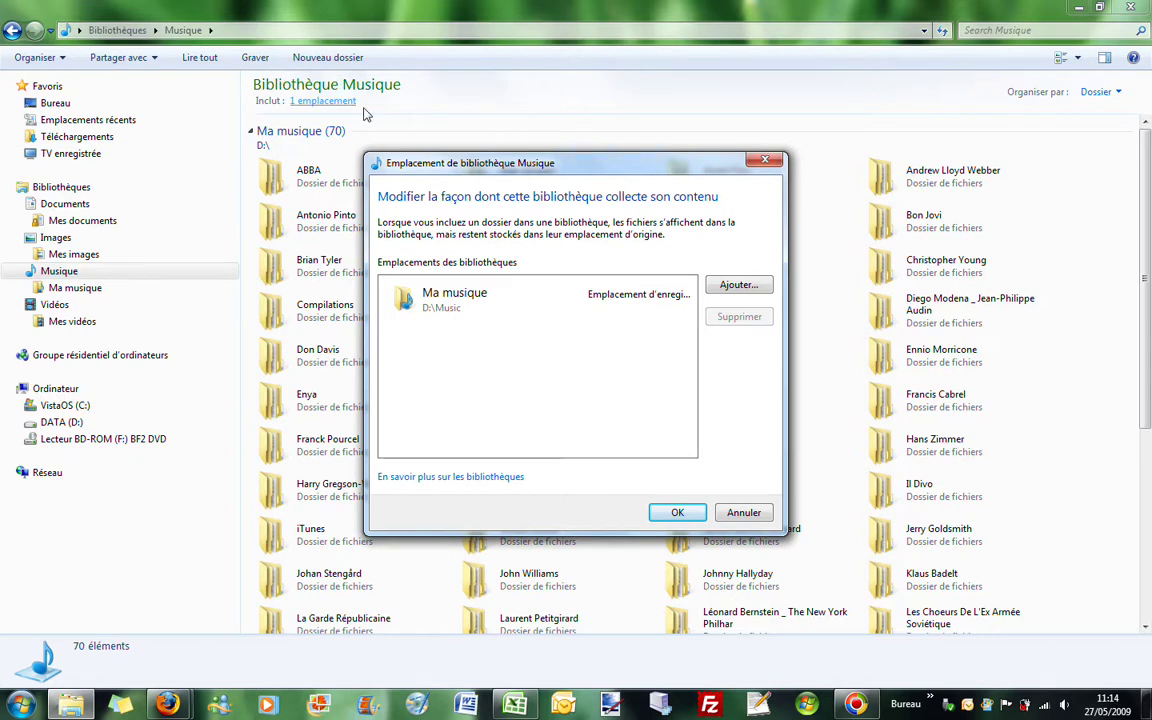
click(769, 161)
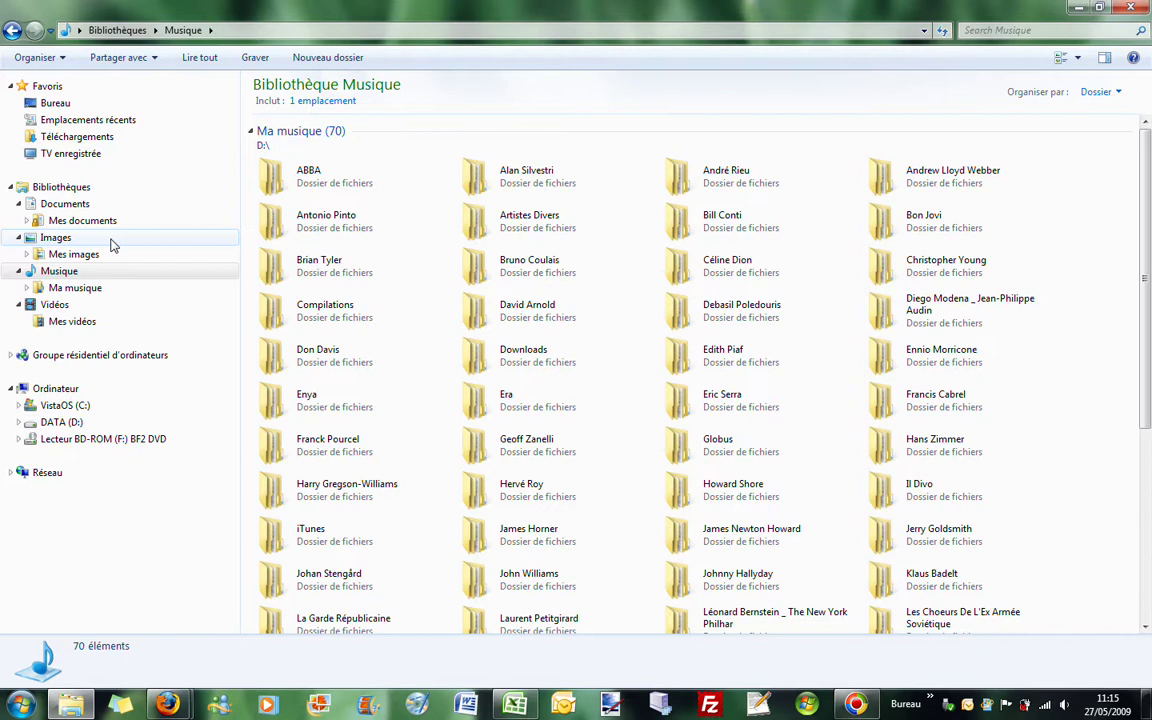
Open the Vidéos library, view its included locations and the choice of folders to add, then cancel without adding any.
click(135, 306)
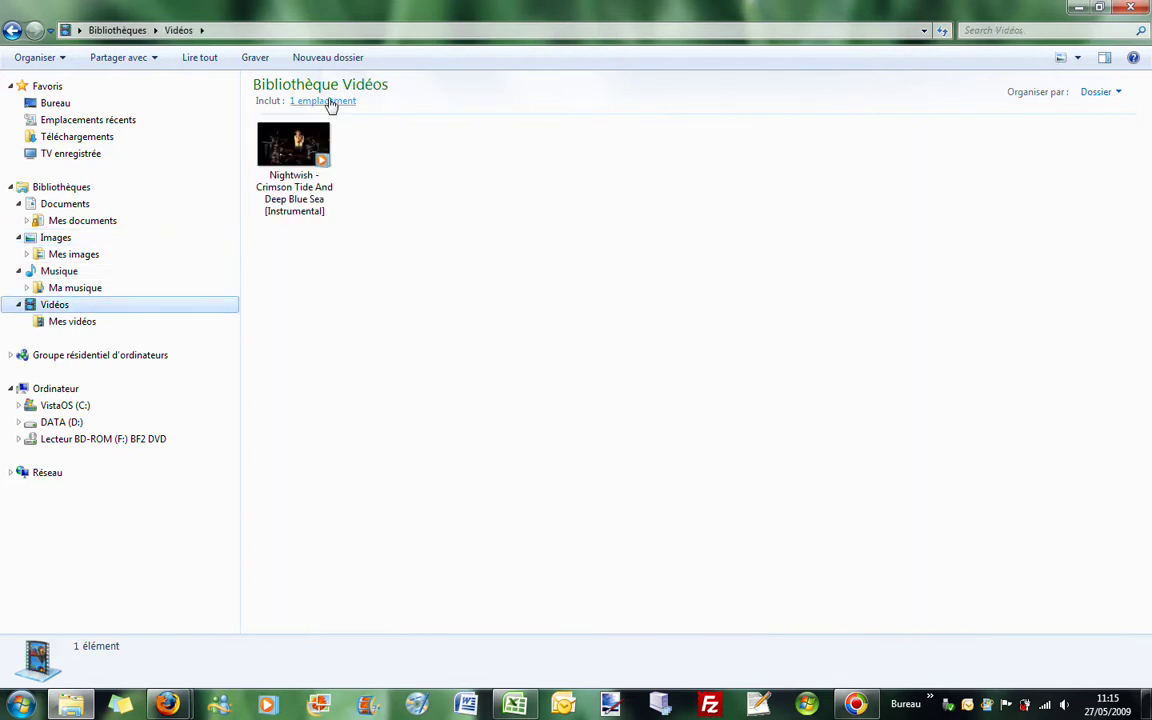
click(325, 101)
click(731, 285)
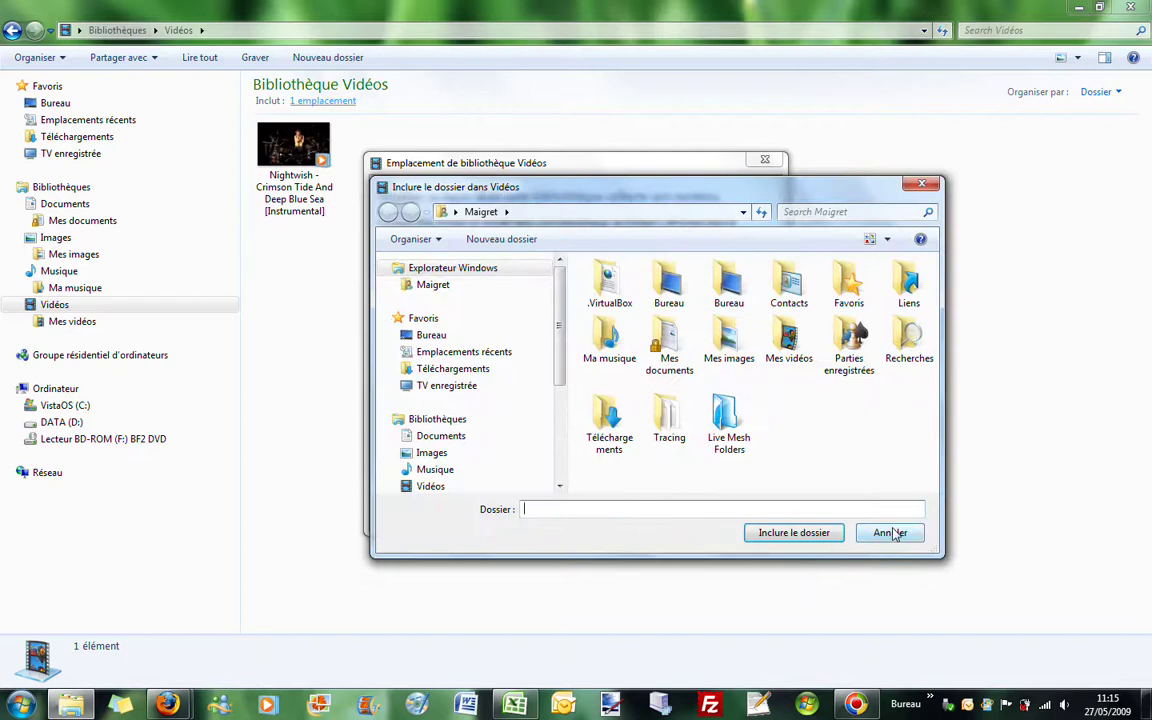
click(890, 533)
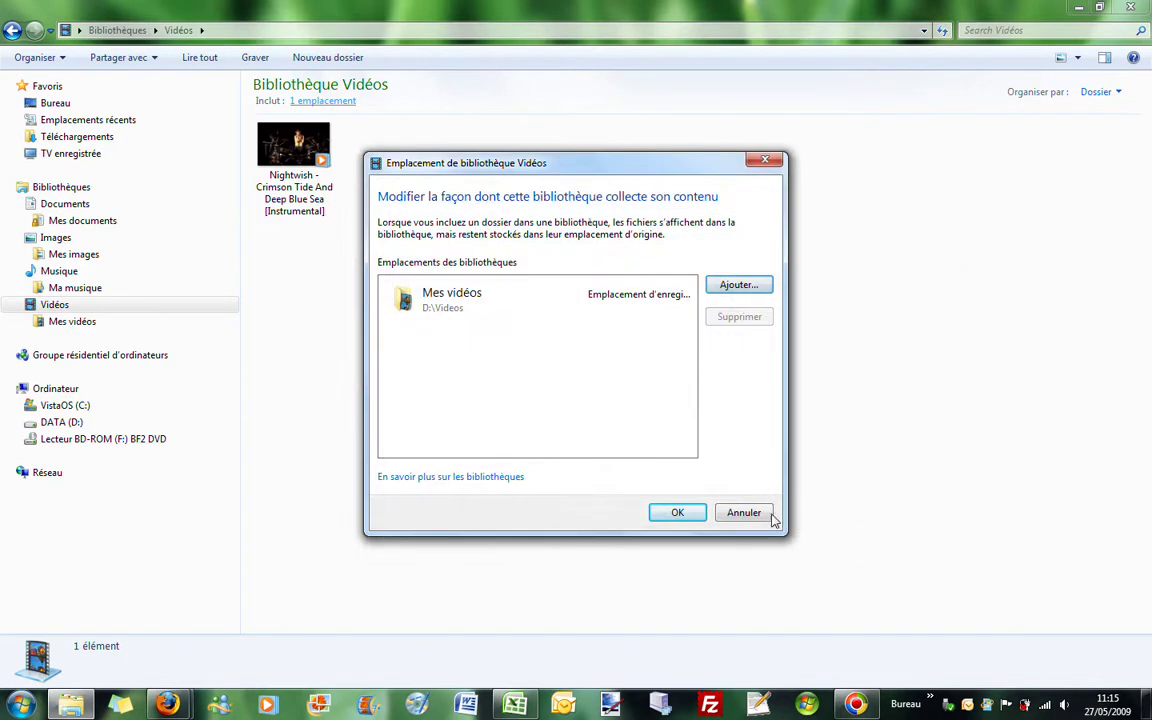
click(757, 517)
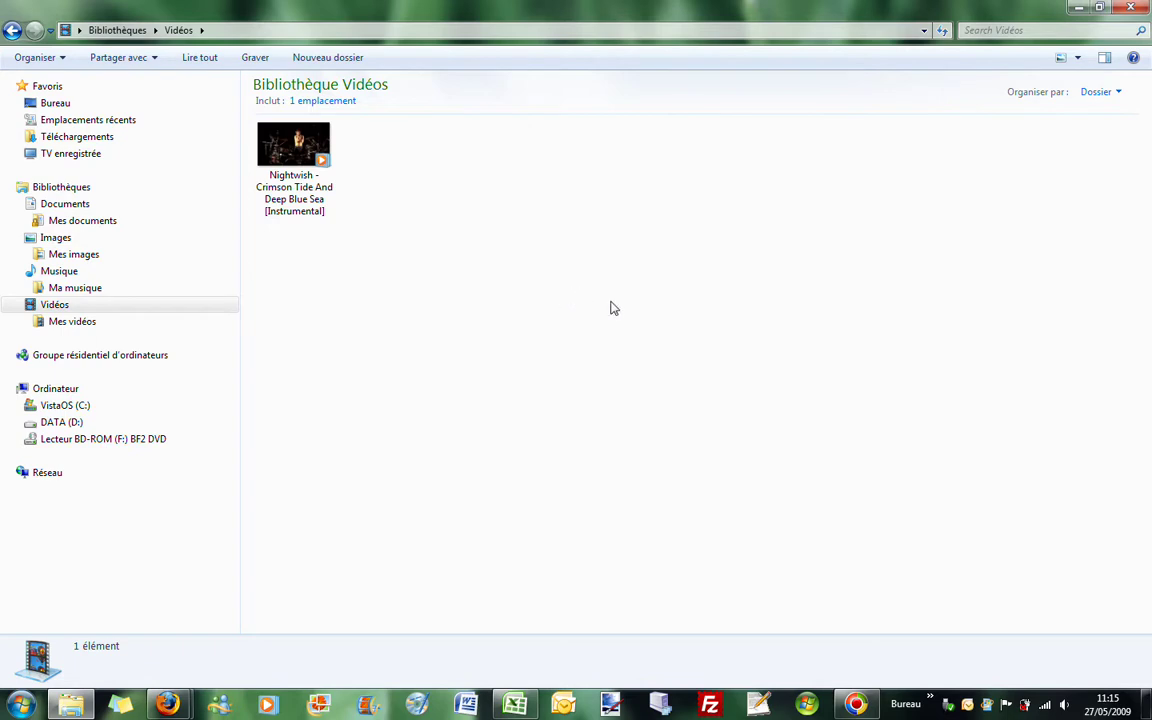
Open the Groupe résidentiel d'ordinateurs page, examine the homegroup's sharing settings, and cancel without changes.
click(112, 357)
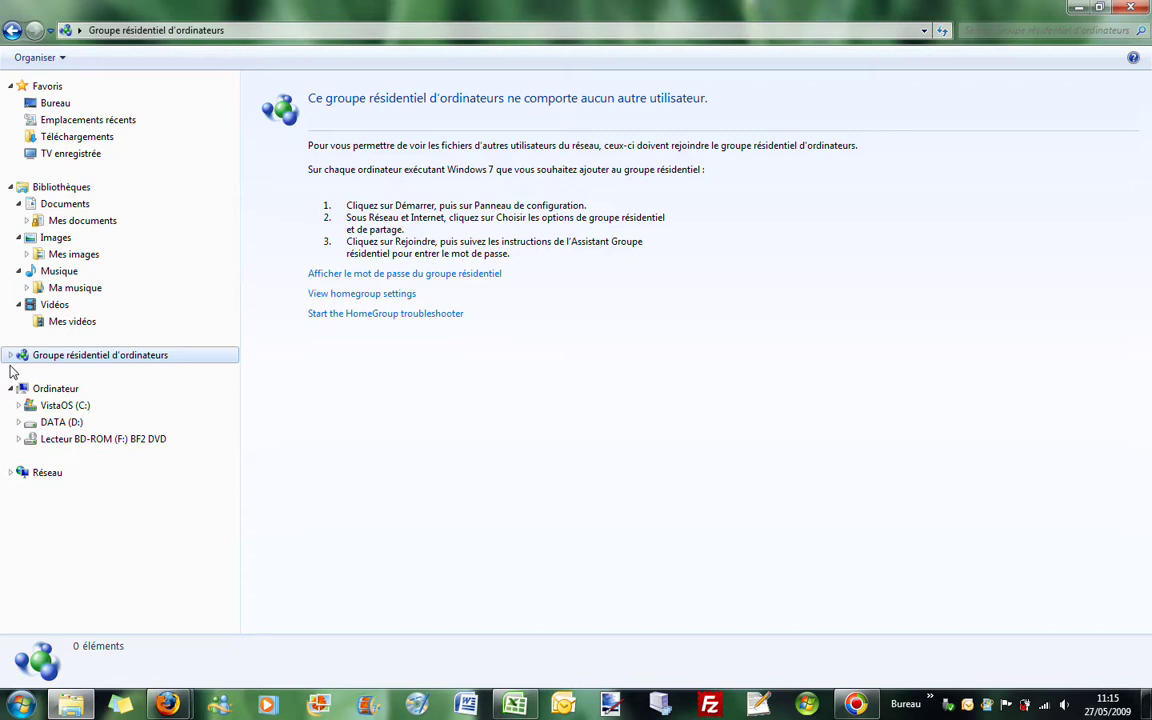
click(342, 303)
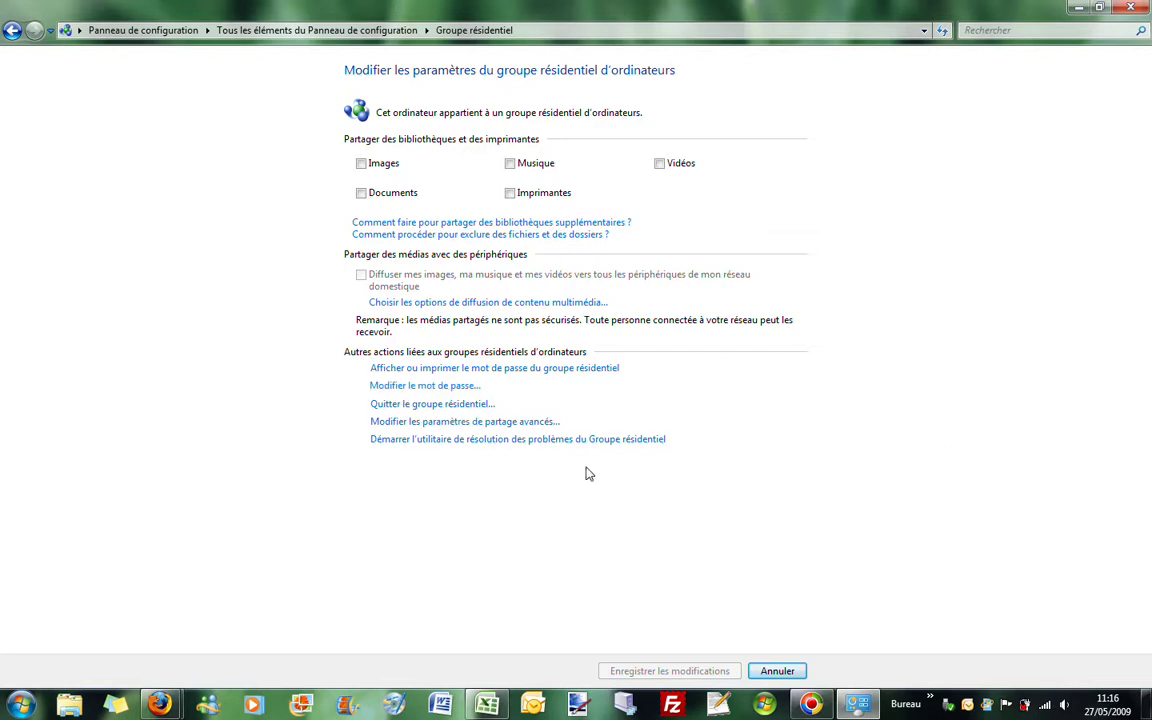
click(776, 672)
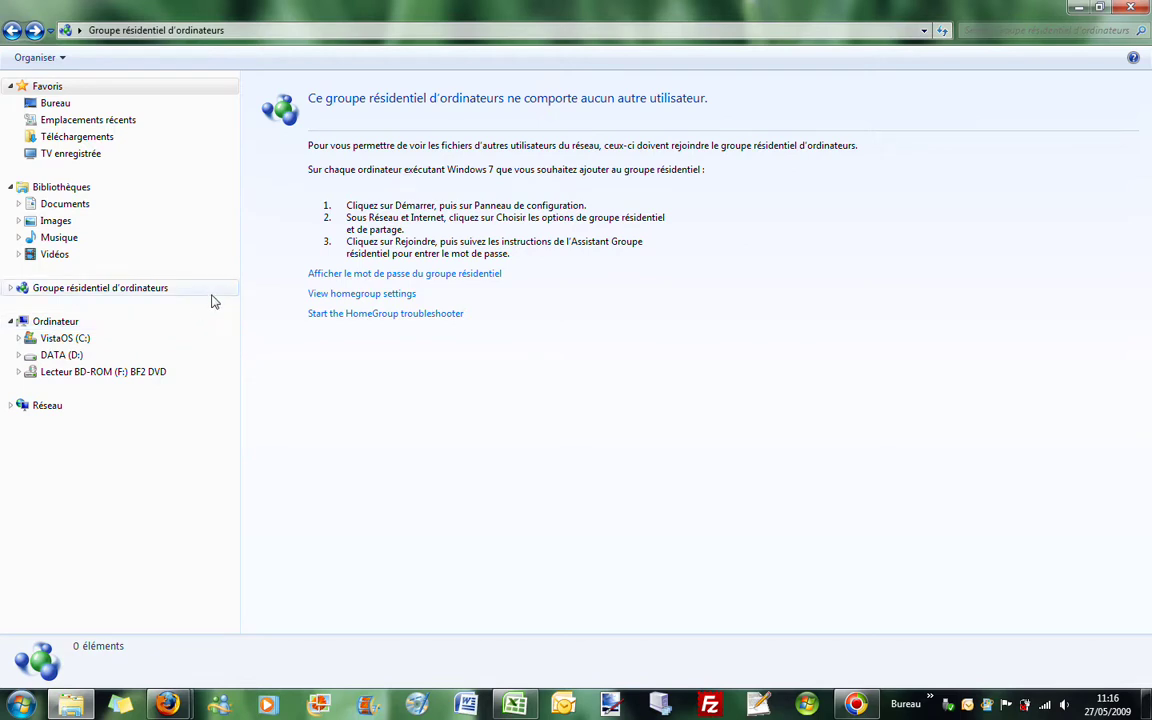
Open the Vidéos library, check the available actions for its video file, and open the Mes vidéos folder.
click(80, 259)
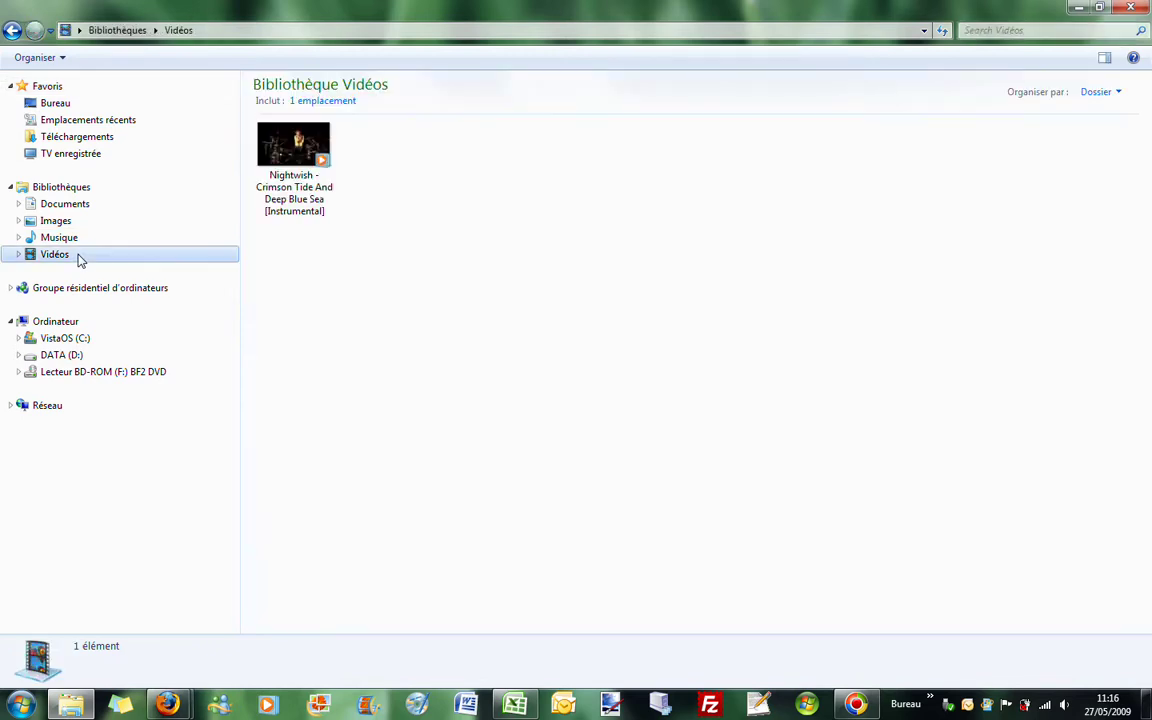
right_click(283, 173)
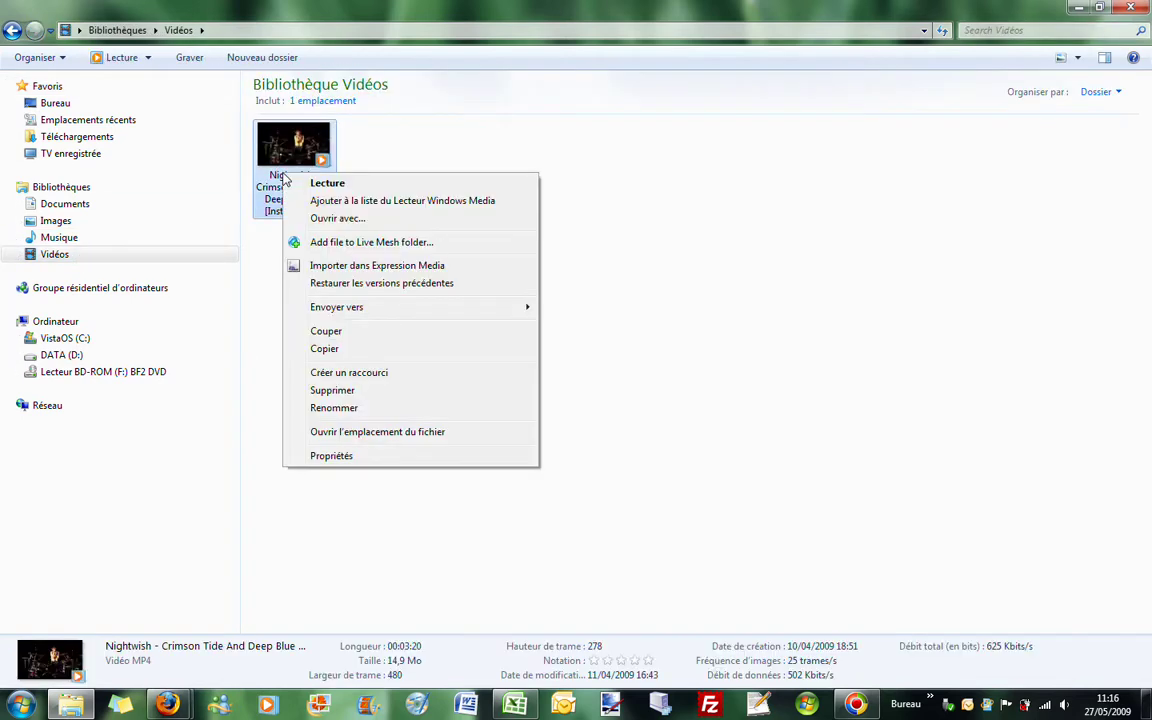
click(267, 311)
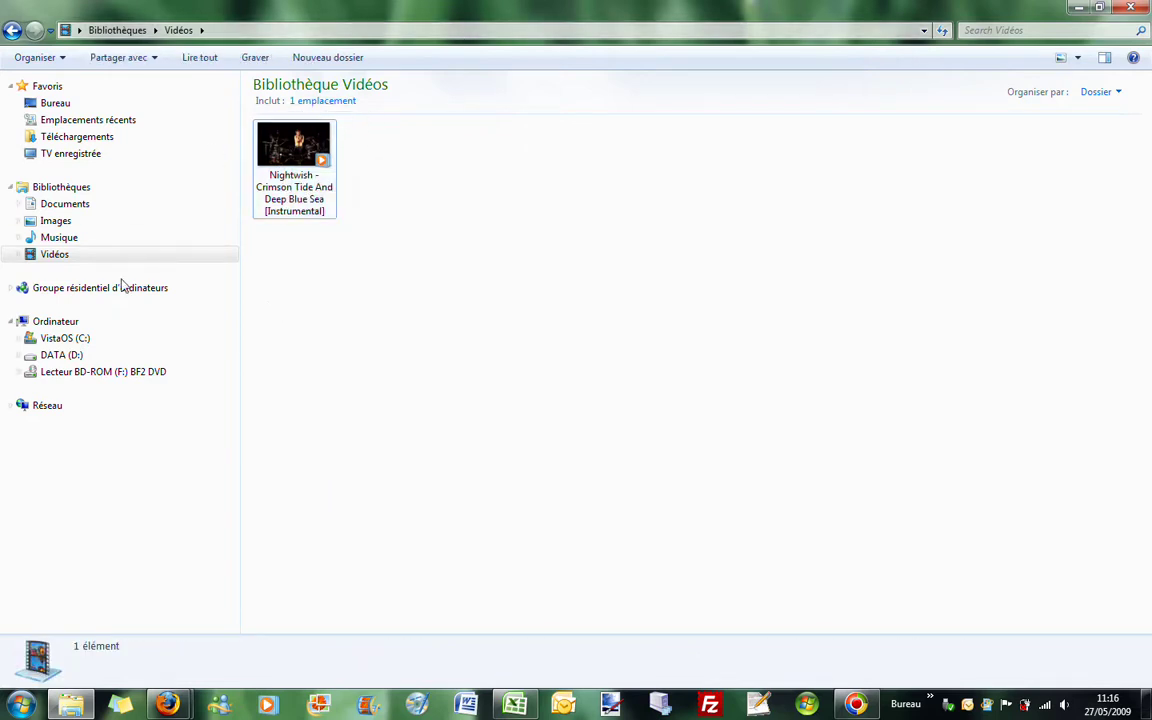
click(18, 255)
click(70, 274)
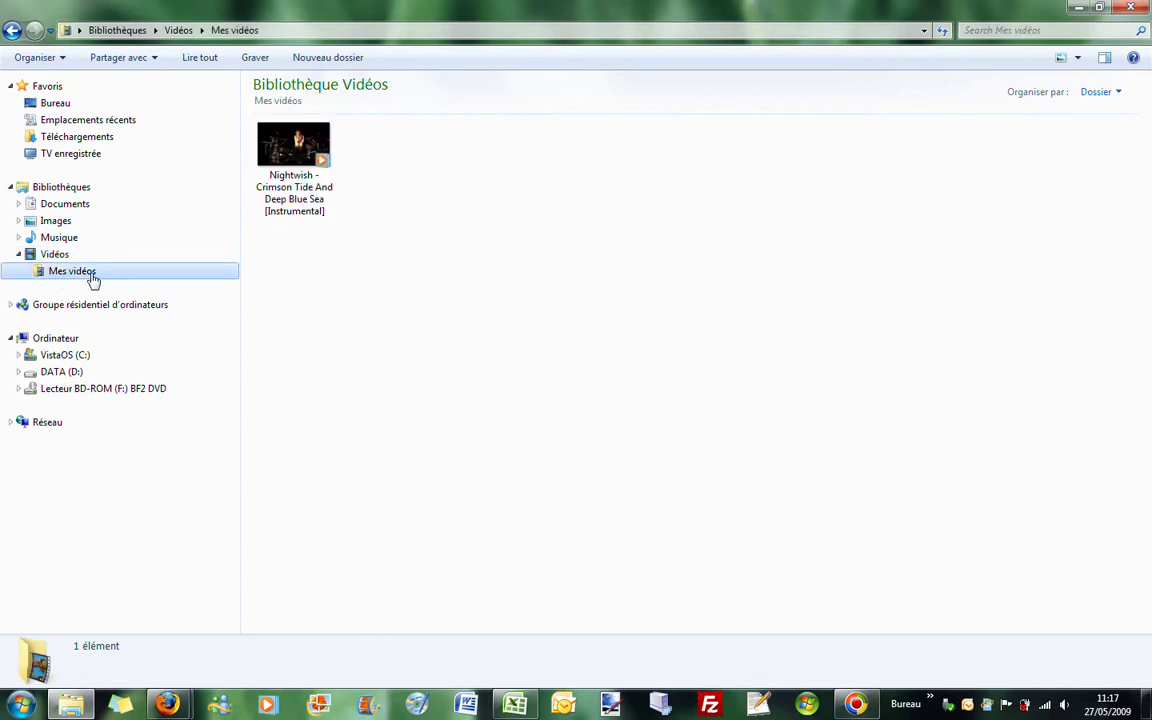
Examine the sharing options of the Mes vidéos folder, including sharing with specific people, and close them without sharing.
right_click(93, 278)
mouse_move(155, 333)
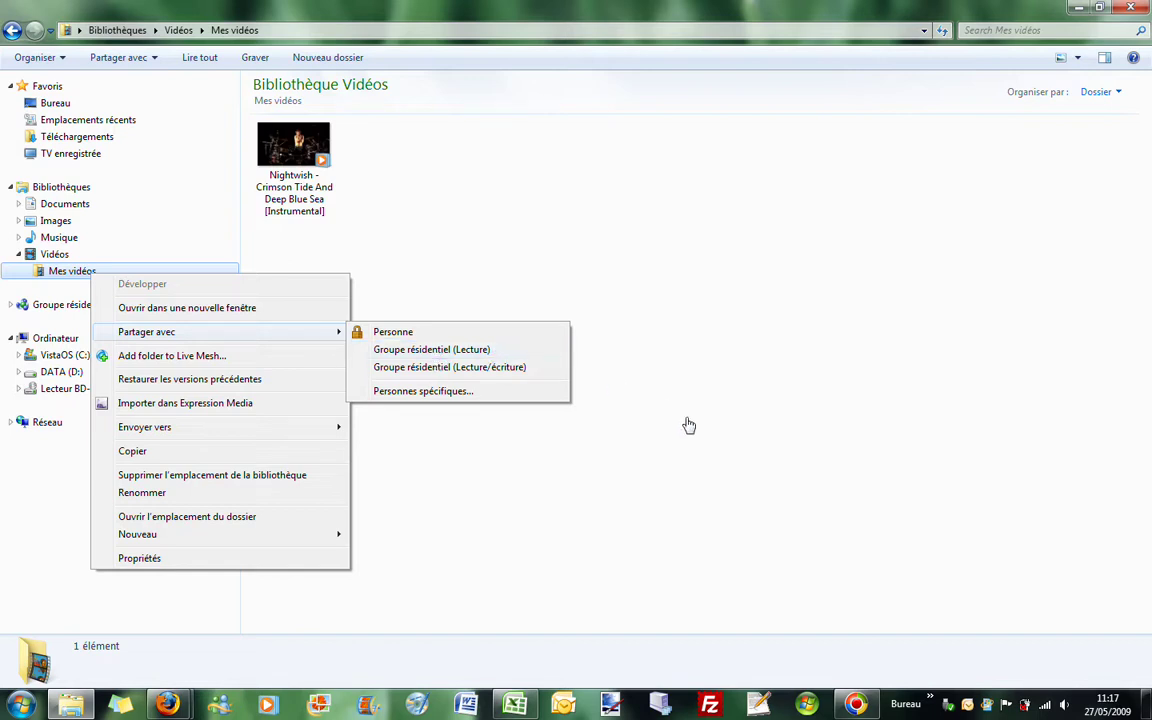
click(605, 372)
click(102, 277)
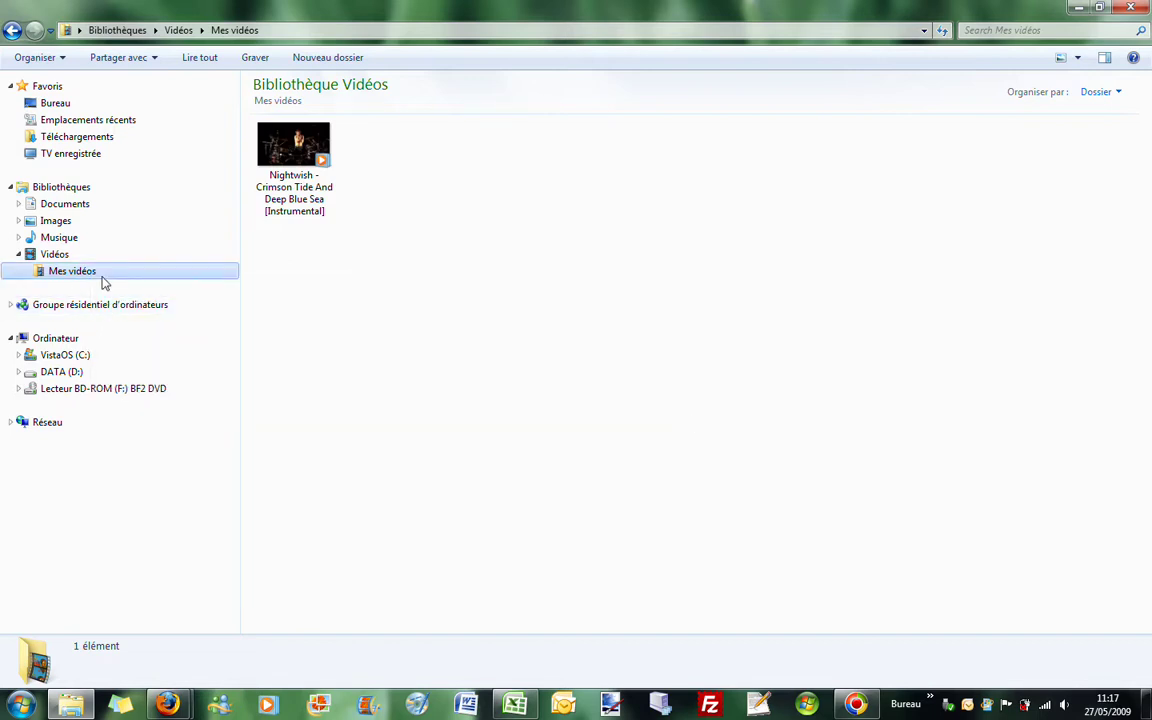
right_click(104, 274)
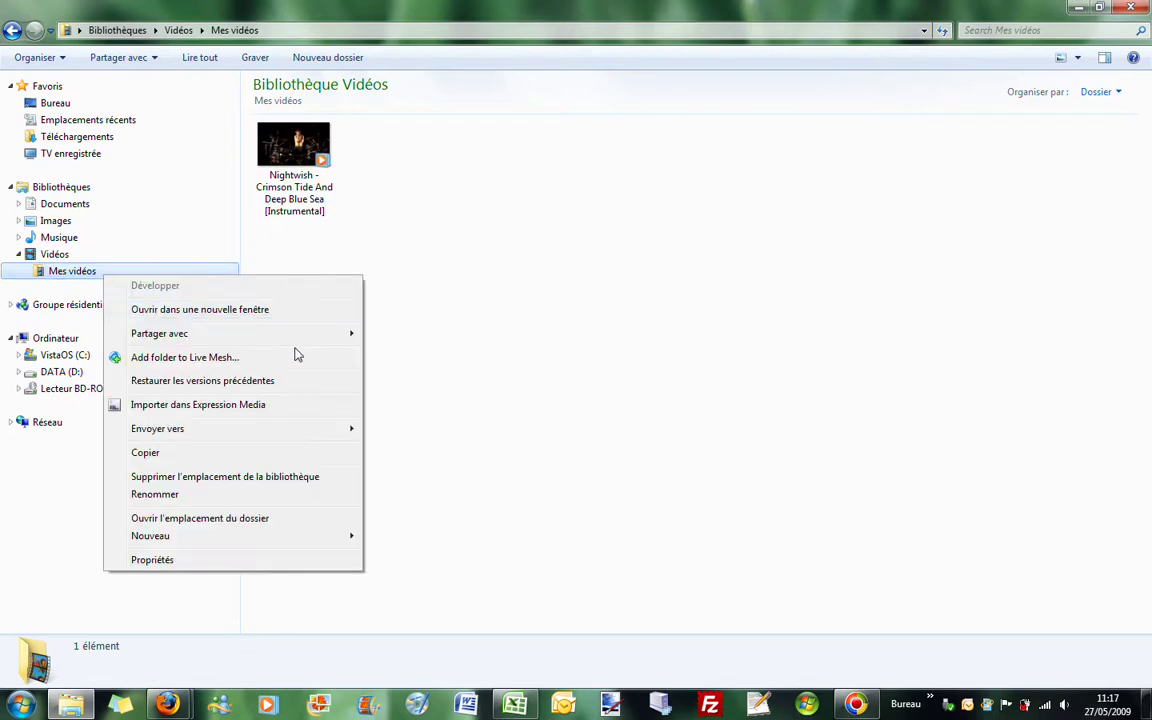
click(309, 340)
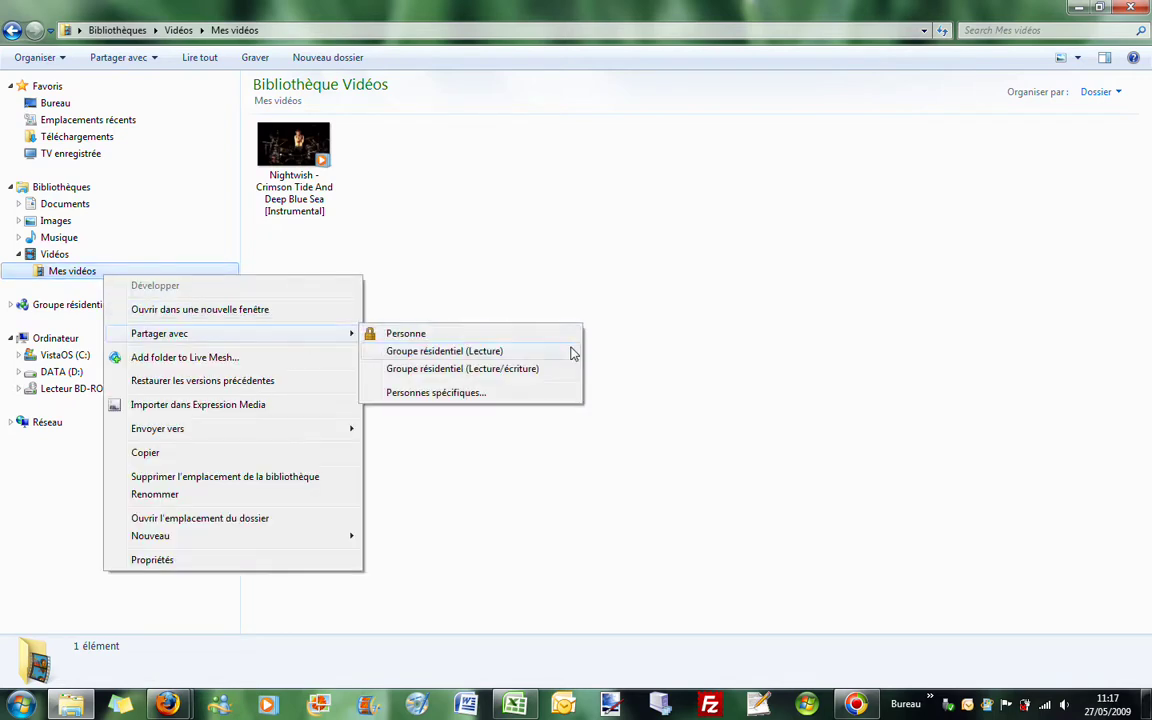
click(532, 394)
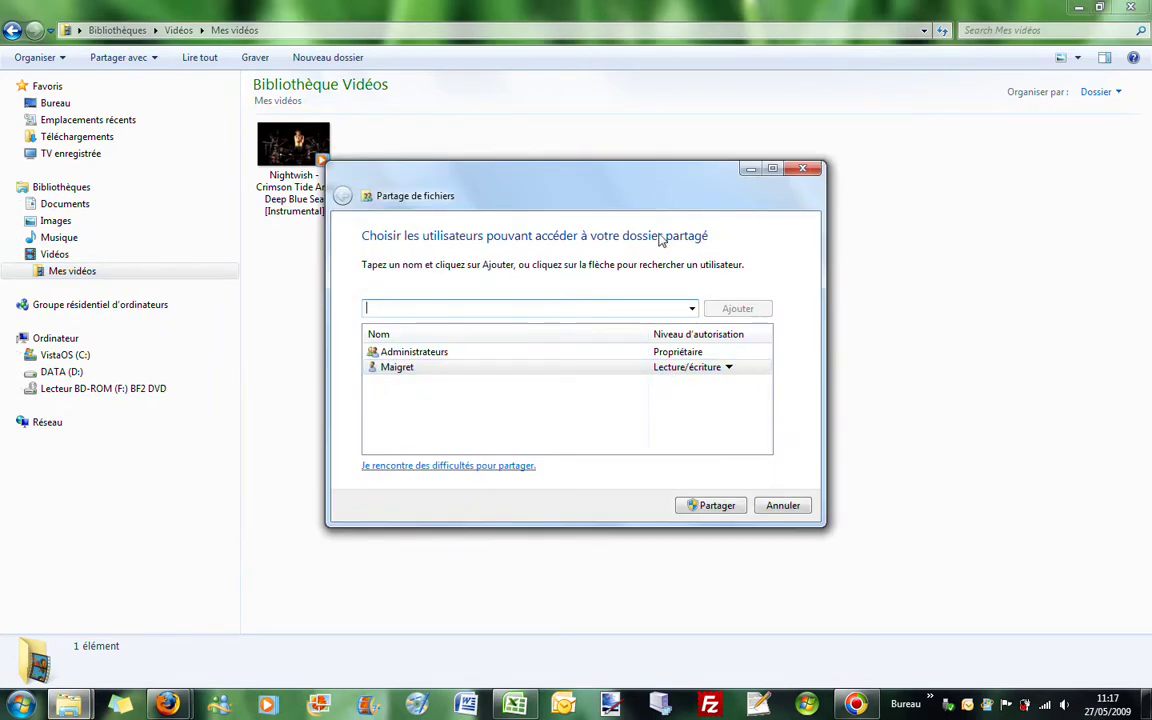
click(802, 168)
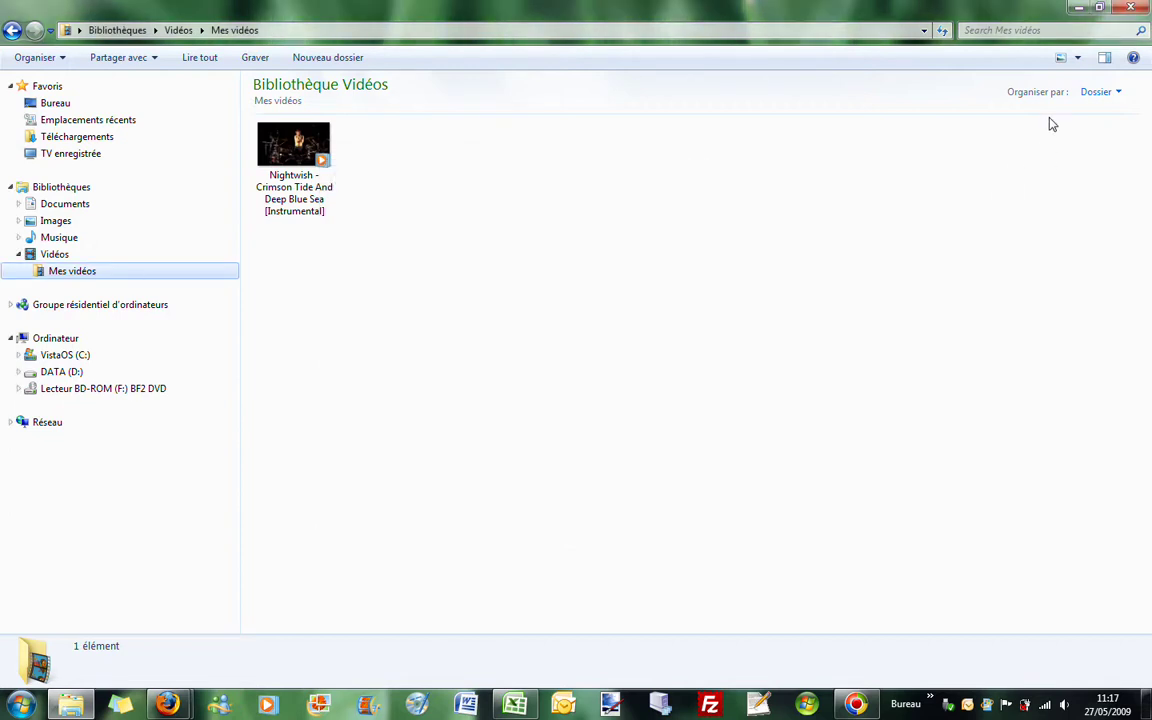
Switch the Mes vidéos folder's display to the Contenu view.
click(1077, 58)
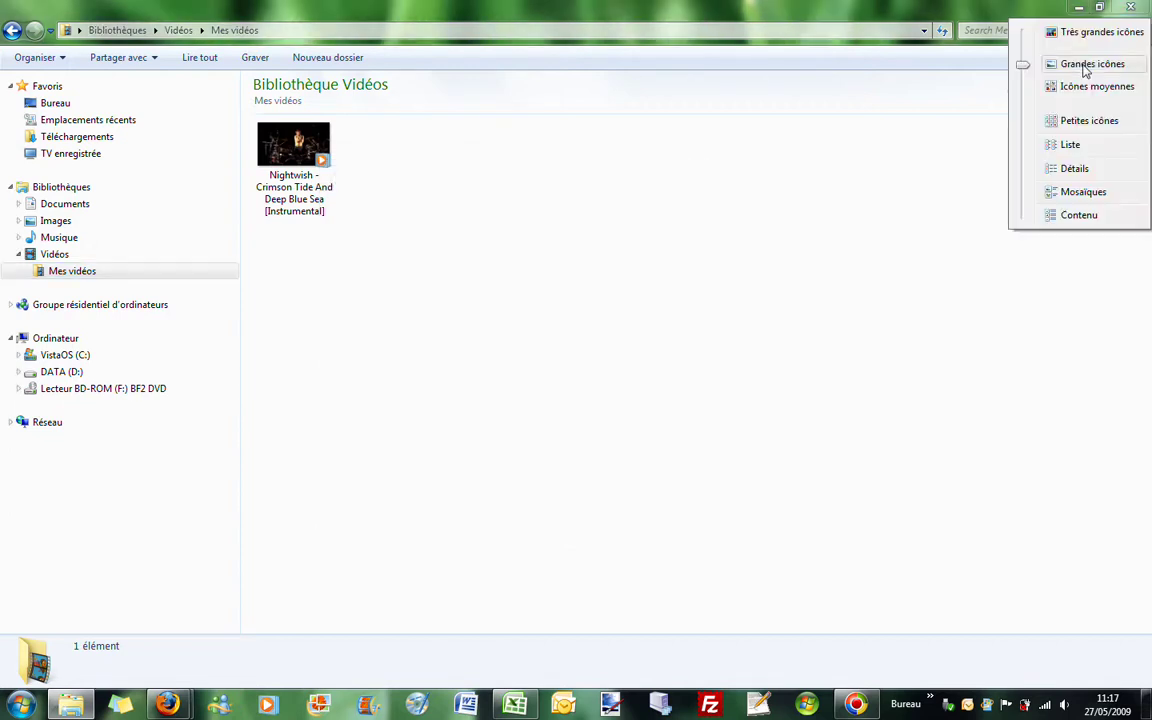
click(1079, 216)
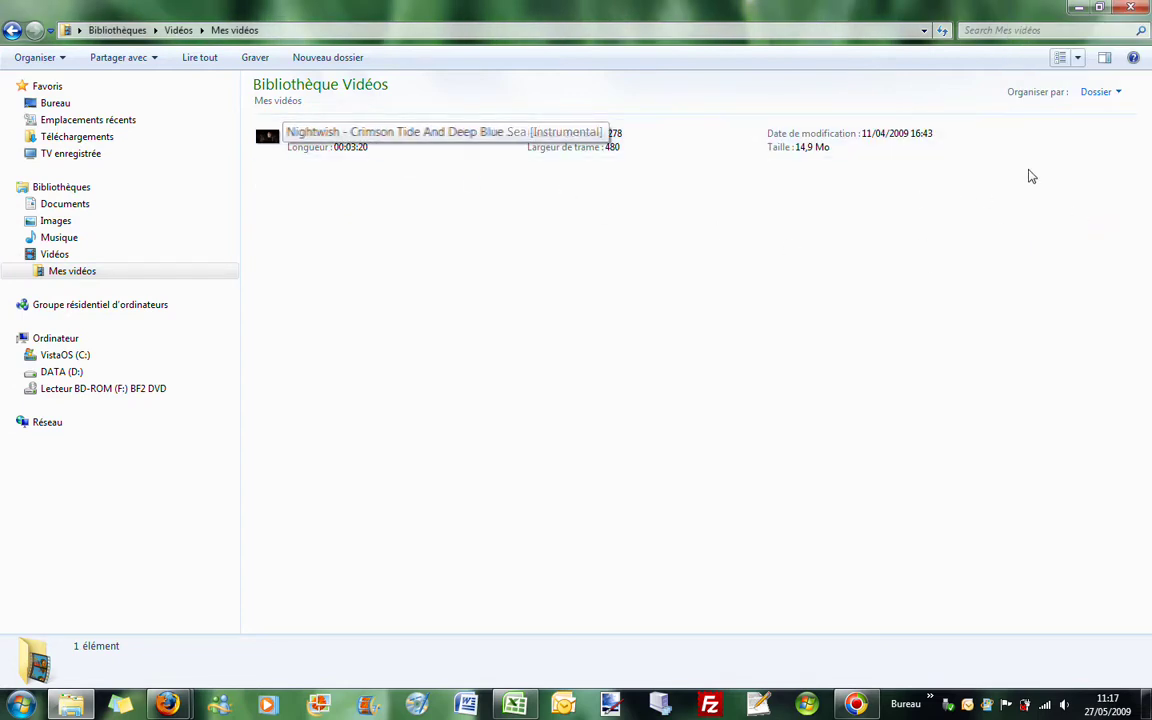
Preview the Nightwish video inside the folder window, try it in the separate player, then stop playback and hide the preview.
click(1104, 57)
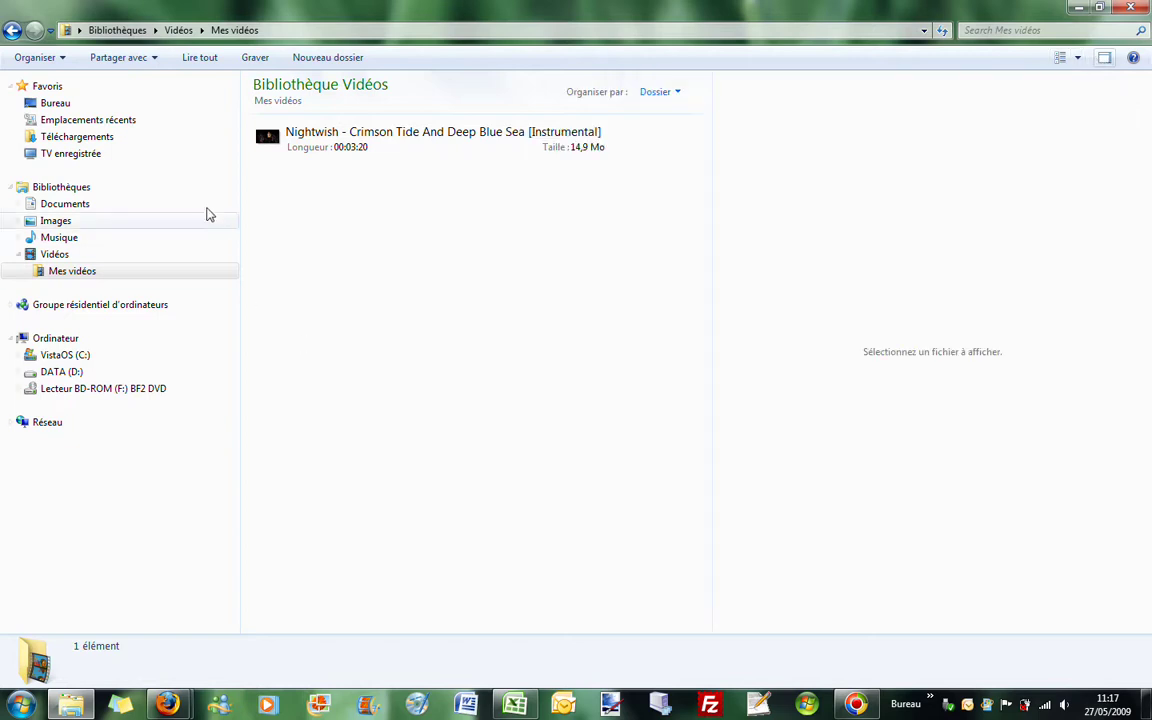
click(352, 146)
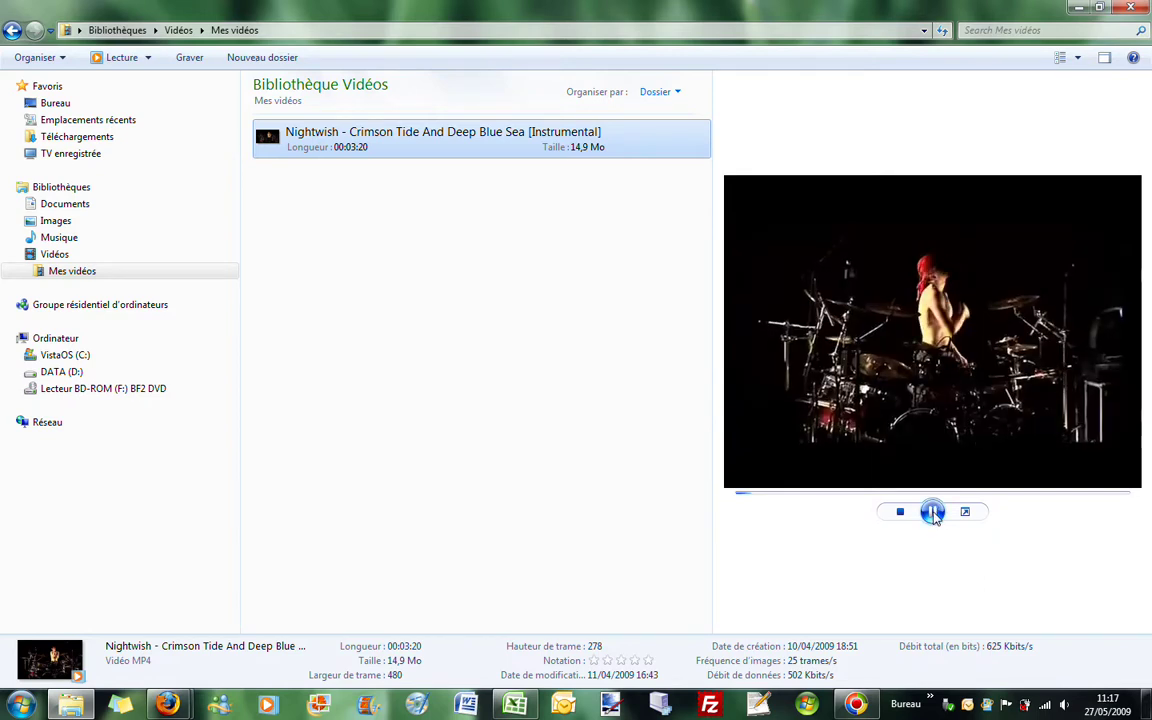
click(964, 512)
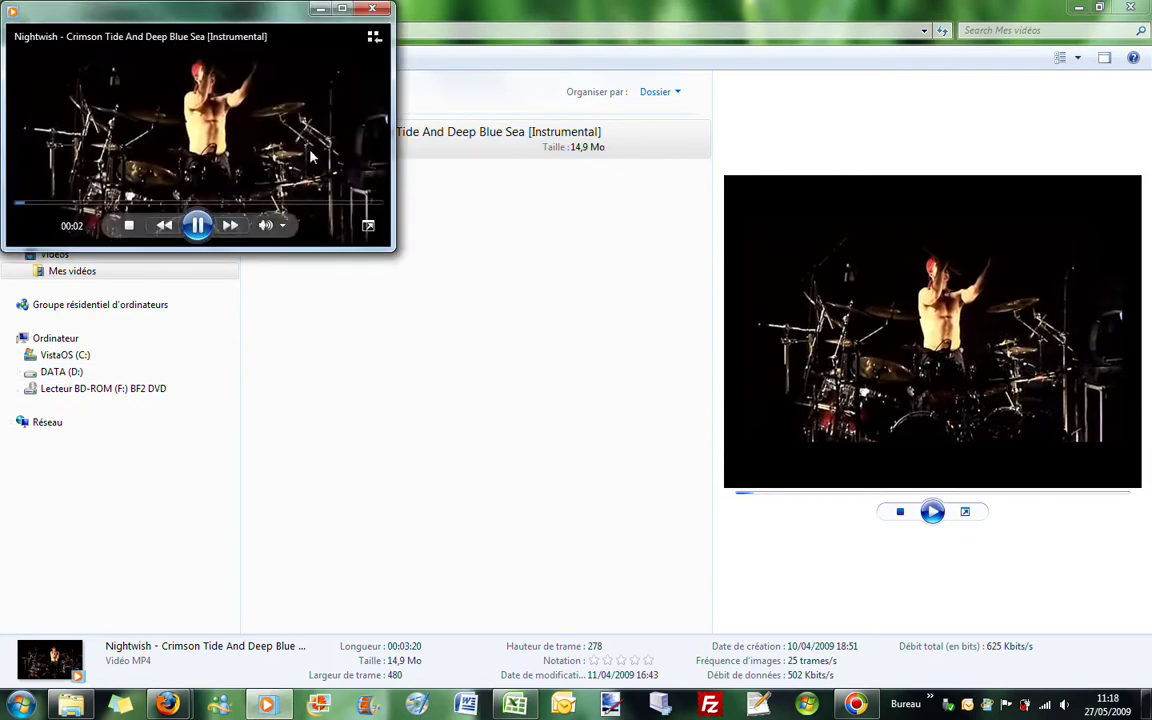
click(372, 9)
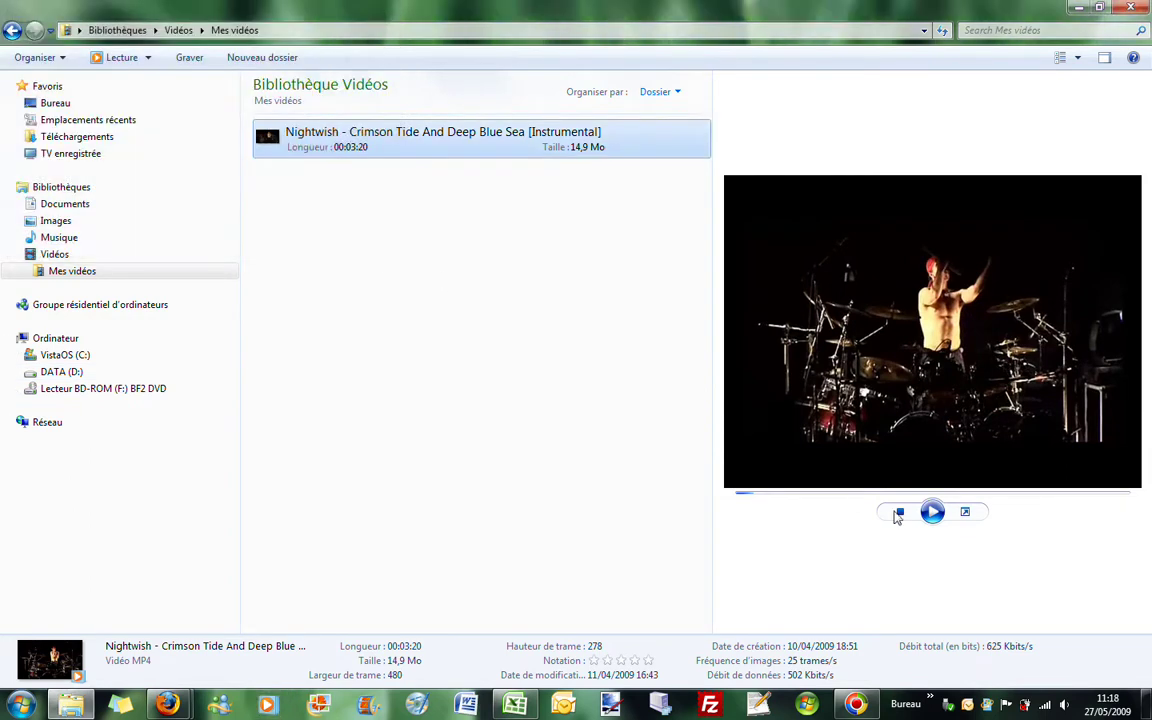
click(899, 514)
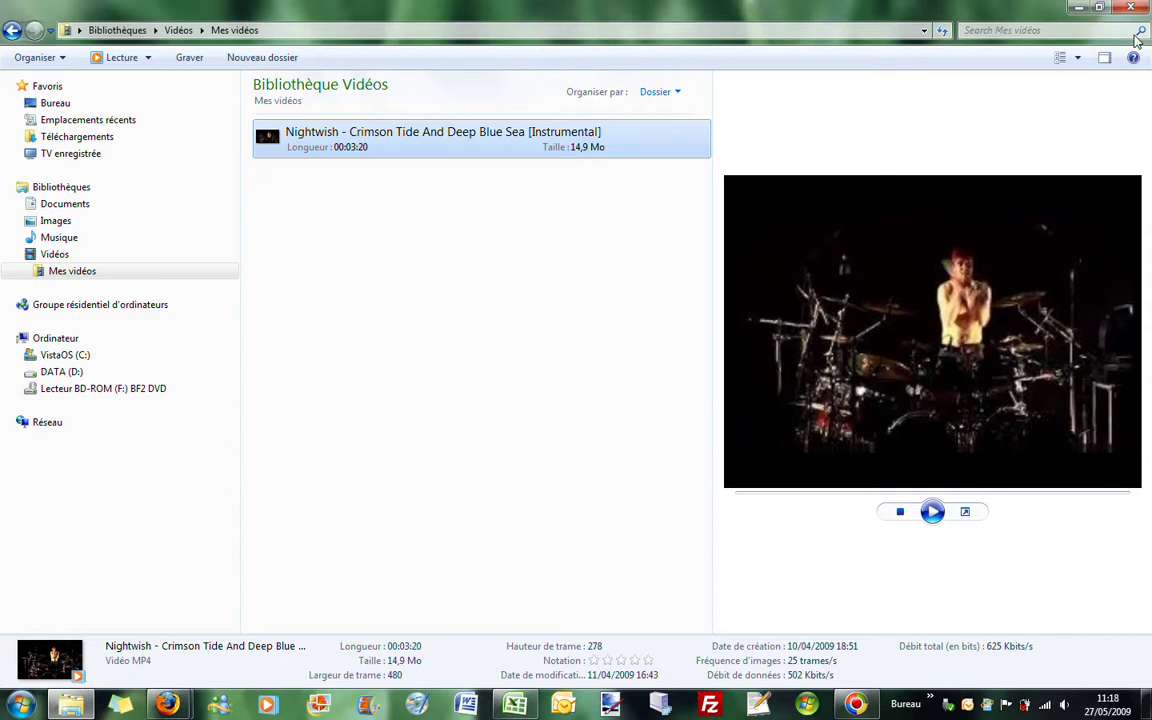
click(1104, 58)
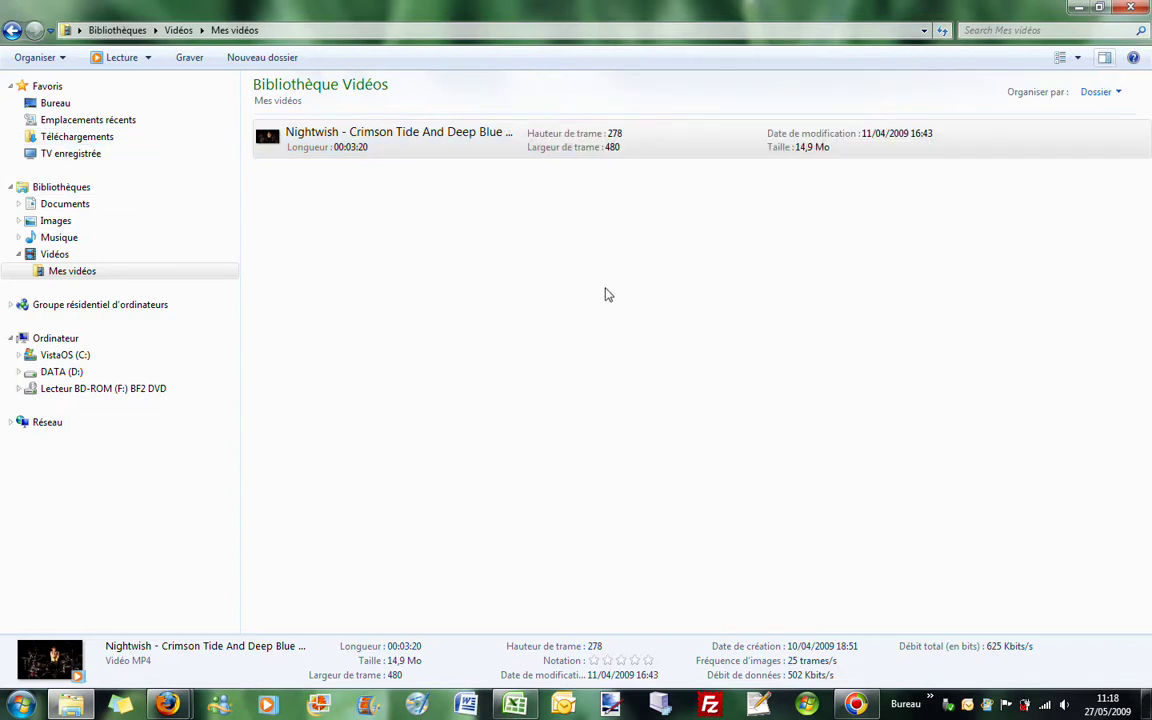